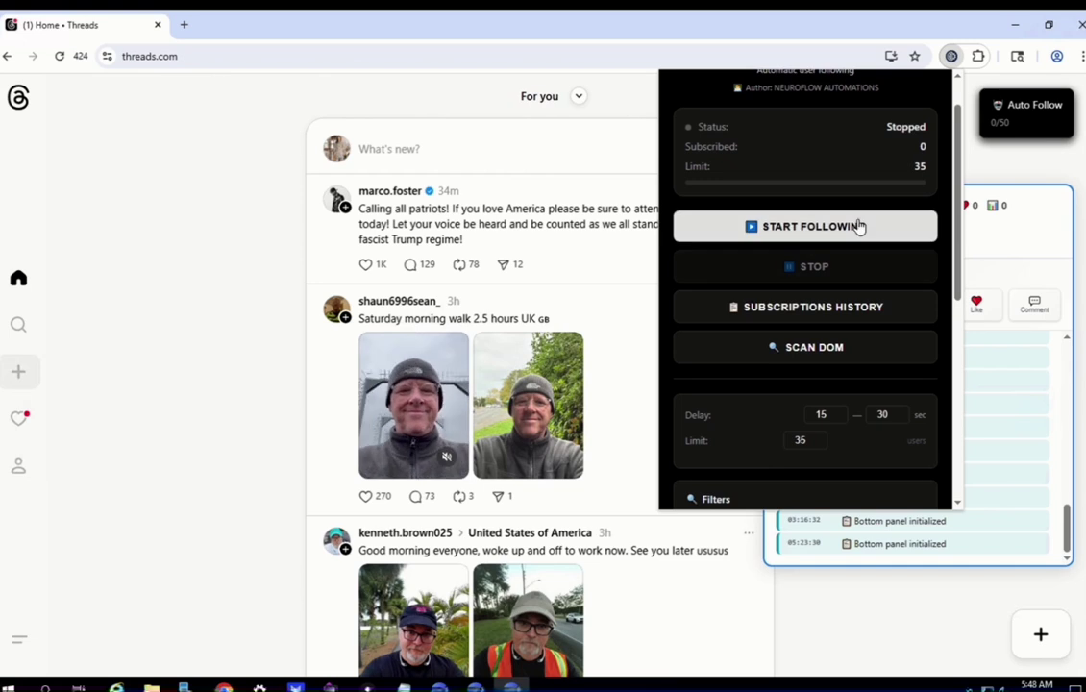
Scroll the Threads Auto Follow panel to show status Stopped, delay 15–30 seconds and limit 35
{"action": "scroll", "coordinate": [860, 226], "scroll_direction": "up", "scroll_amount": 1}
{"action": "scroll", "coordinate": [839, 351], "scroll_direction": "down", "scroll_amount": 1}
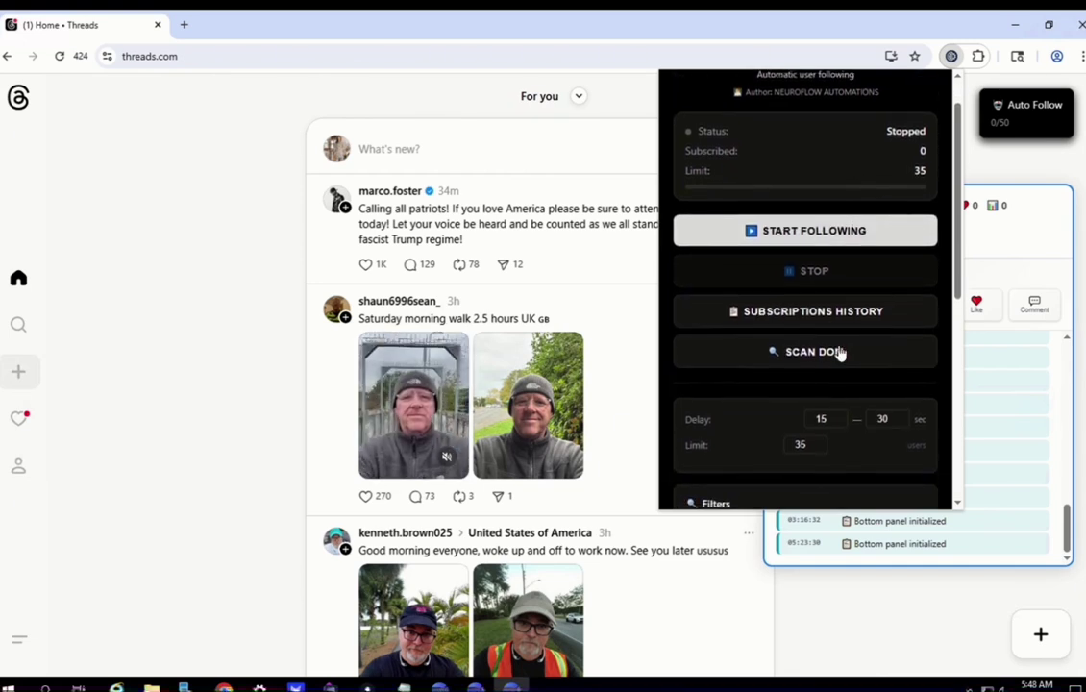
Change the follow delay from 15–30 to 10–20 seconds and set the limit to 20 users
{"action": "left_click", "coordinate": [826, 418]}
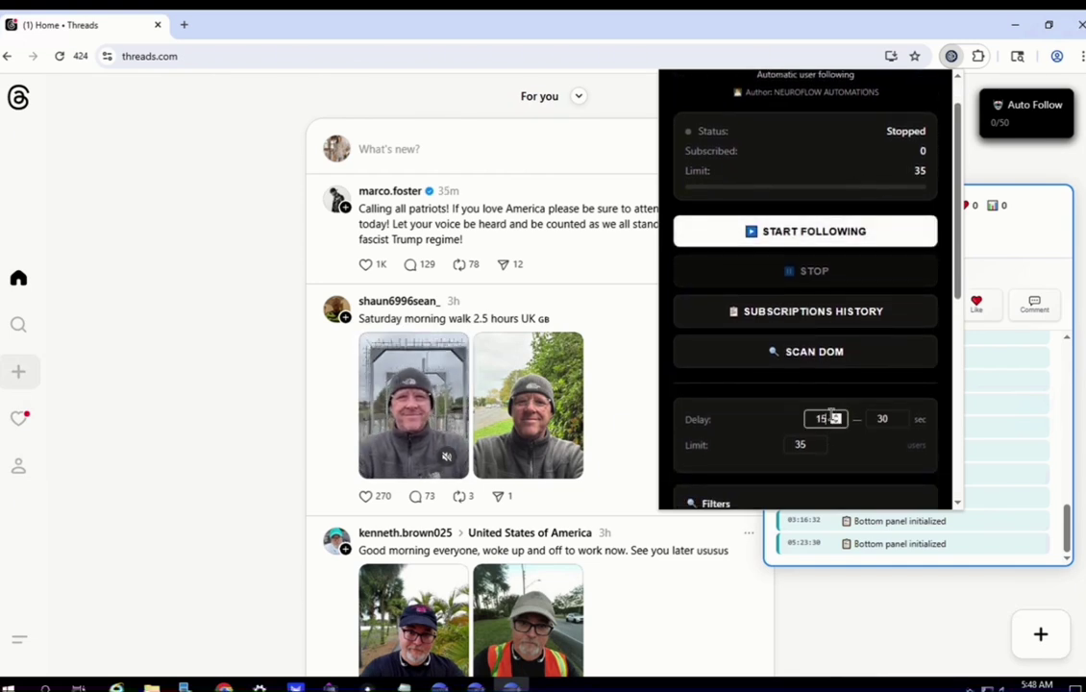
{"action": "key", "text": "BackSpace"}
{"action": "type", "text": "0"}
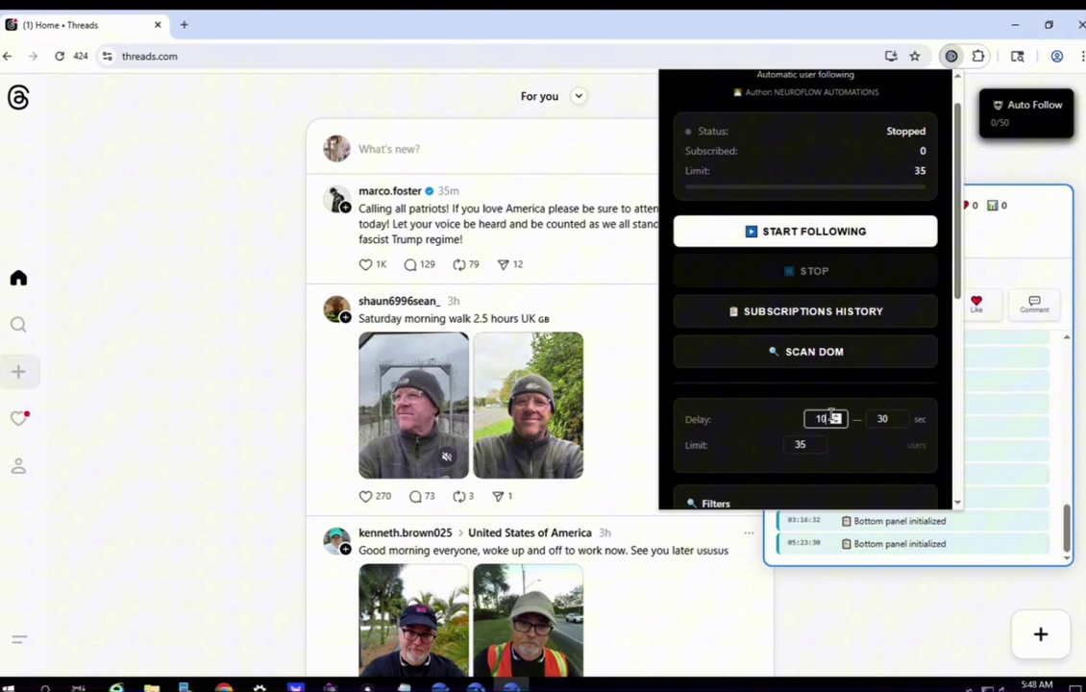
{"action": "left_click", "coordinate": [886, 420]}
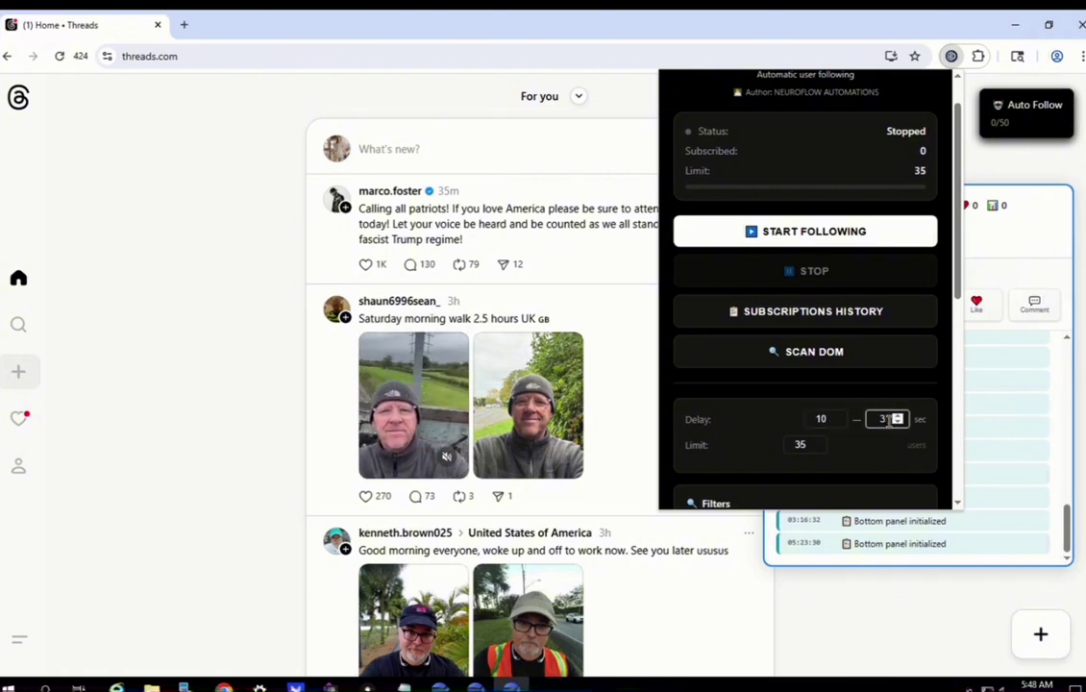
{"action": "key", "text": "BackSpace"}
{"action": "key", "text": "BackSpace"}
{"action": "type", "text": "20"}
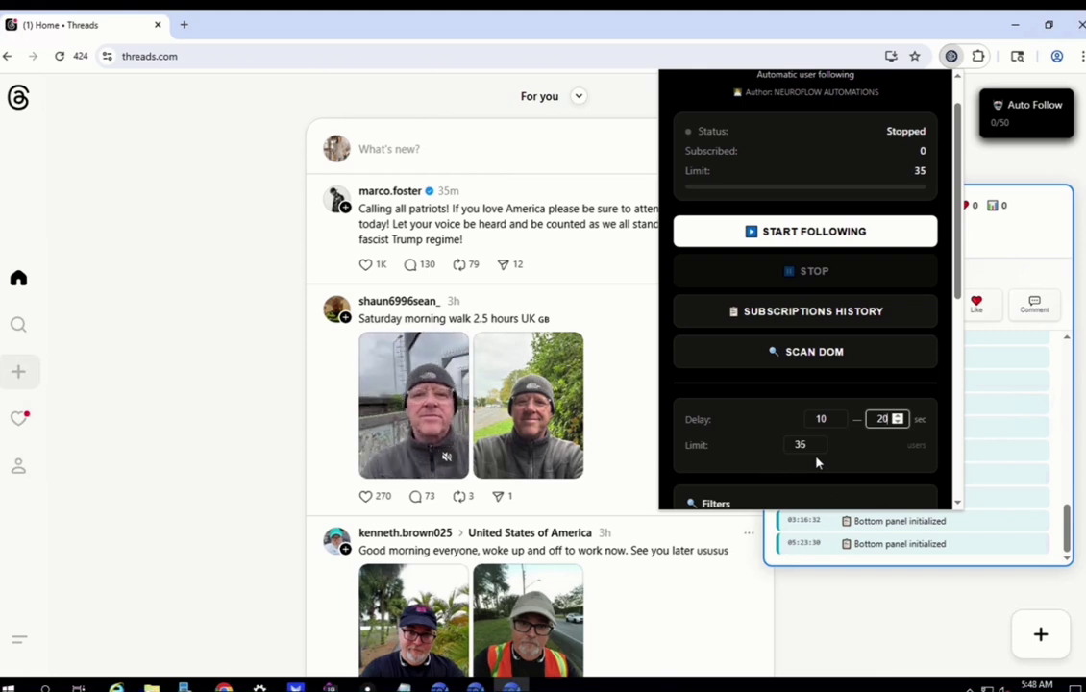
{"action": "left_click", "coordinate": [810, 444]}
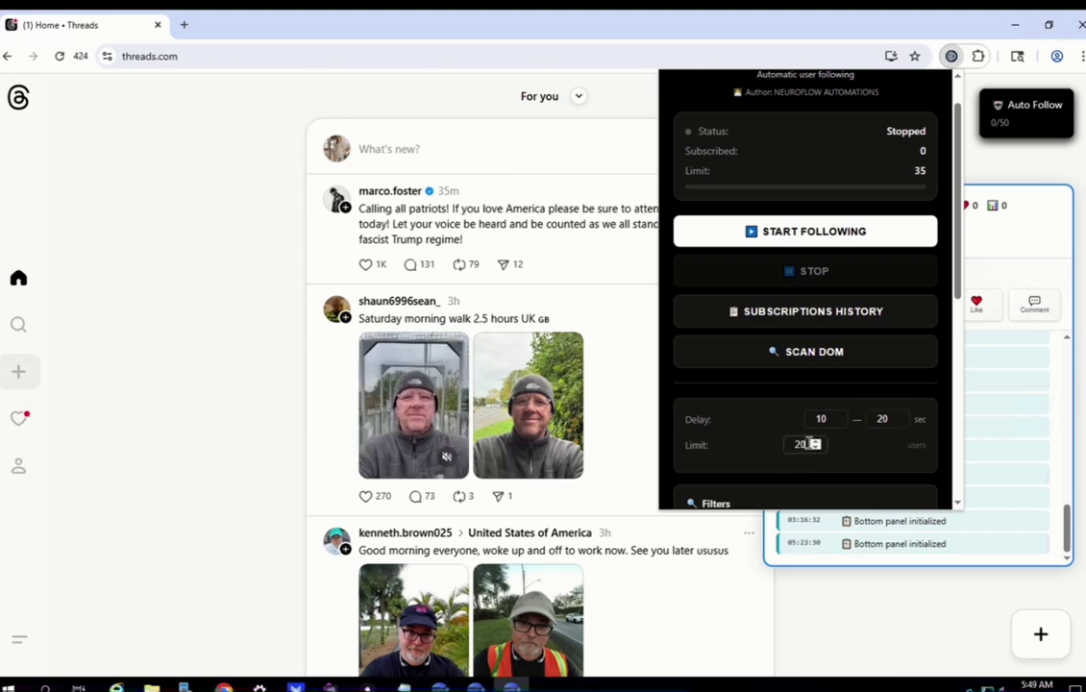
{"action": "scroll", "coordinate": [827, 373], "scroll_direction": "up", "scroll_amount": 1}
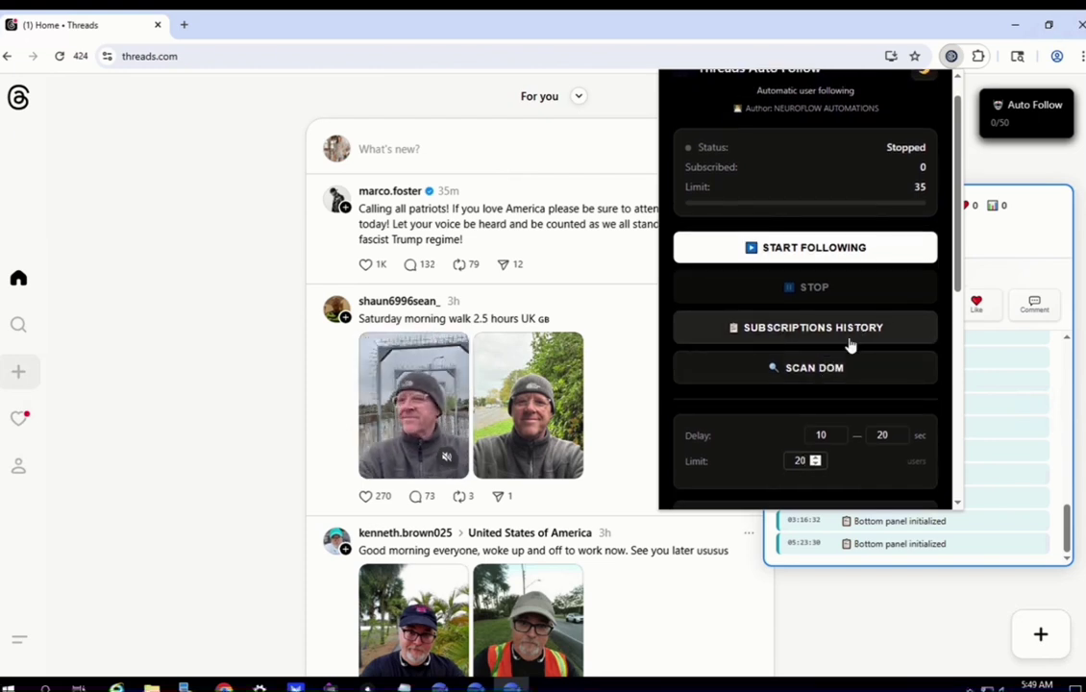
Expand the Filters section to show With avatar and With name options
{"action": "scroll", "coordinate": [799, 341], "scroll_direction": "down", "scroll_amount": 3}
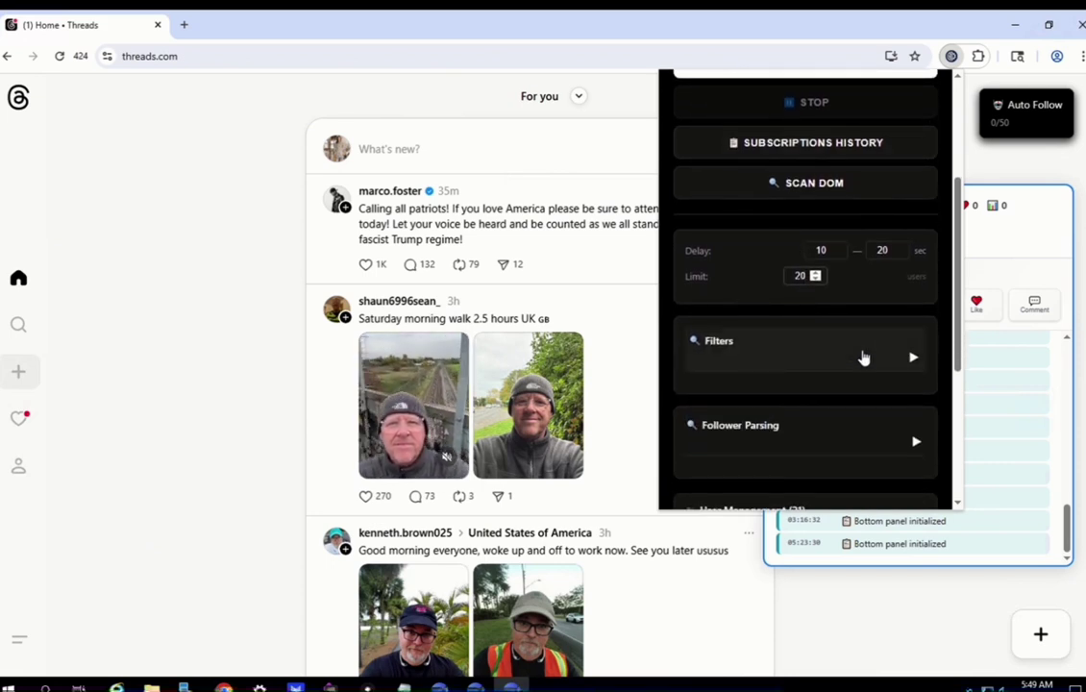
{"action": "left_click", "coordinate": [860, 356]}
{"action": "scroll", "coordinate": [824, 426], "scroll_direction": "down", "scroll_amount": 1}
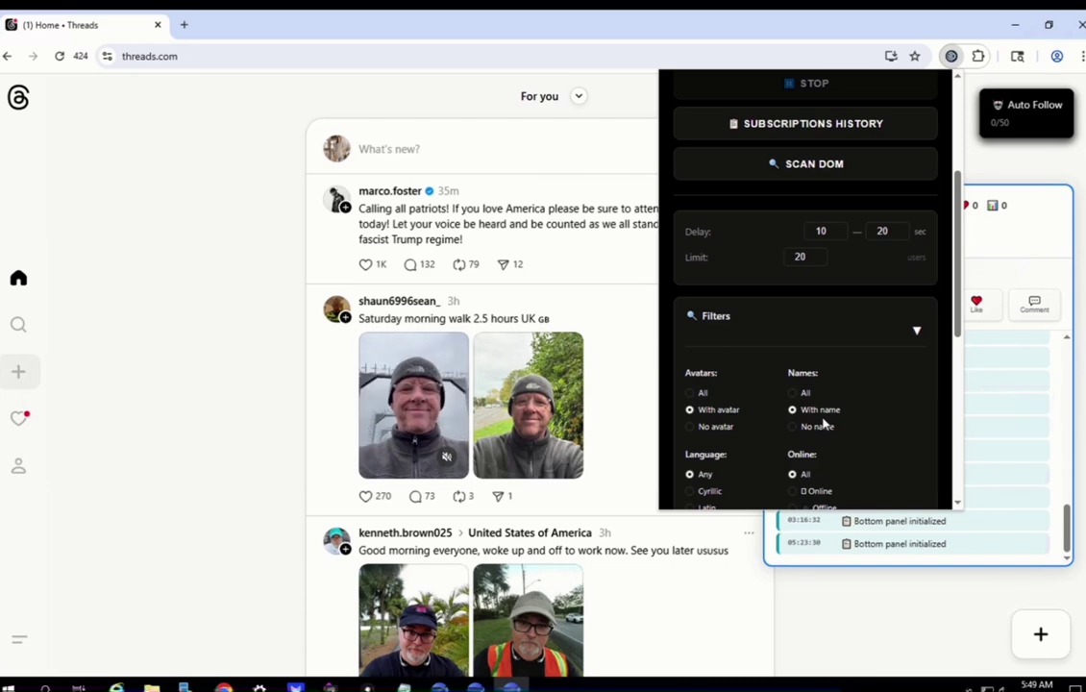
{"action": "scroll", "coordinate": [732, 417], "scroll_direction": "down", "scroll_amount": 2}
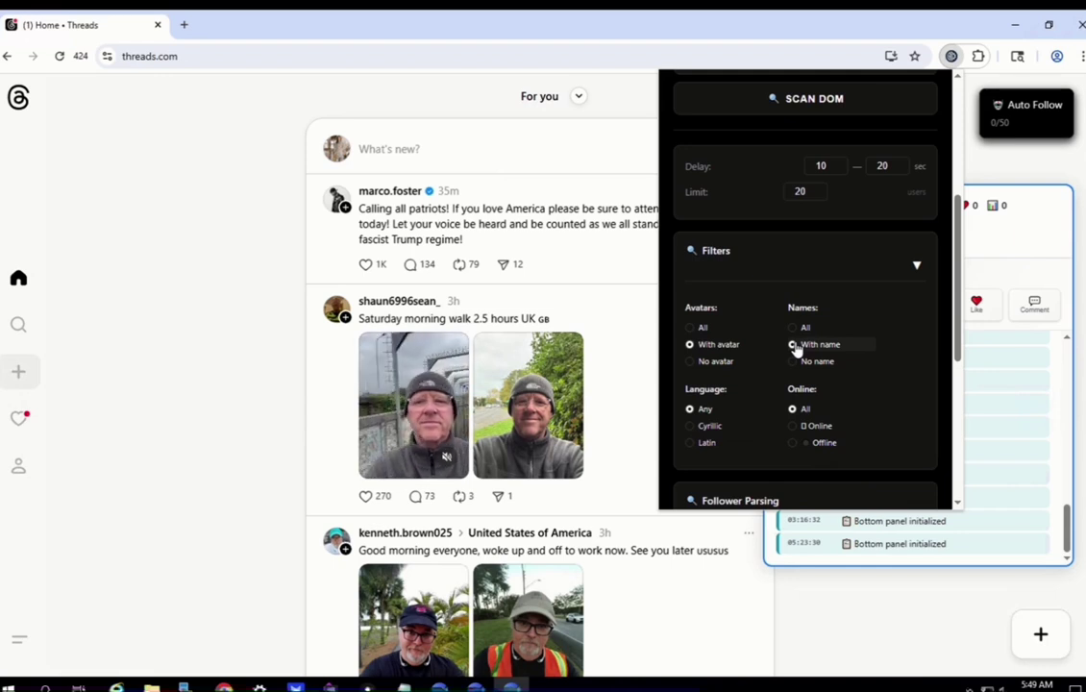
Try the Latin language filter, return it to Any, and review the All online option
{"action": "left_click", "coordinate": [692, 445]}
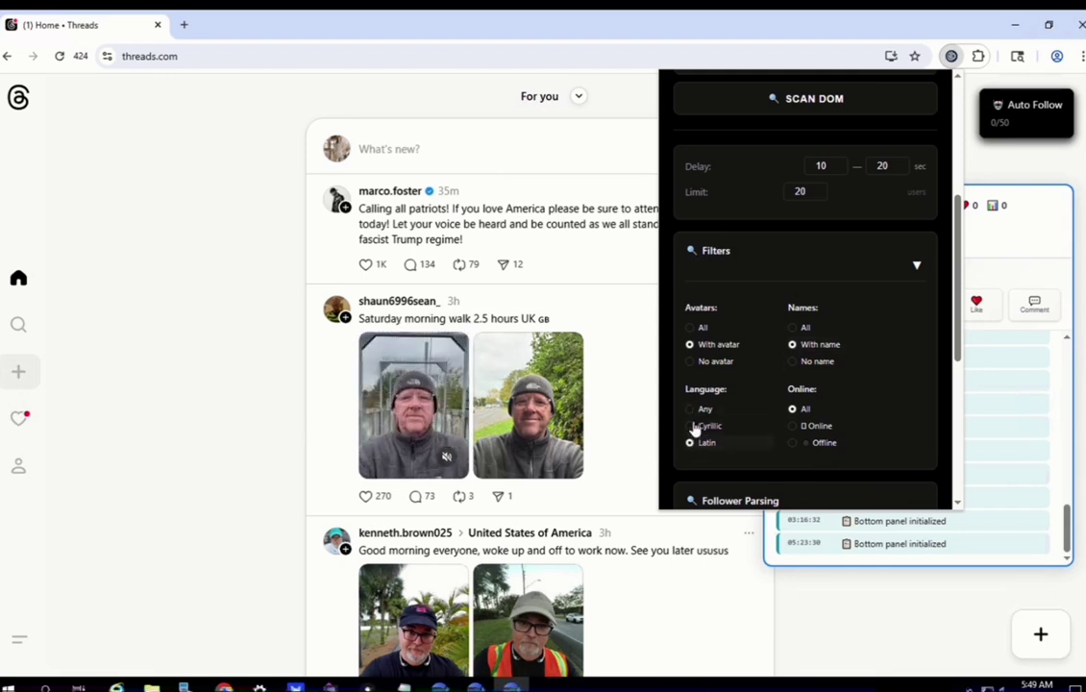
{"action": "left_click", "coordinate": [691, 410]}
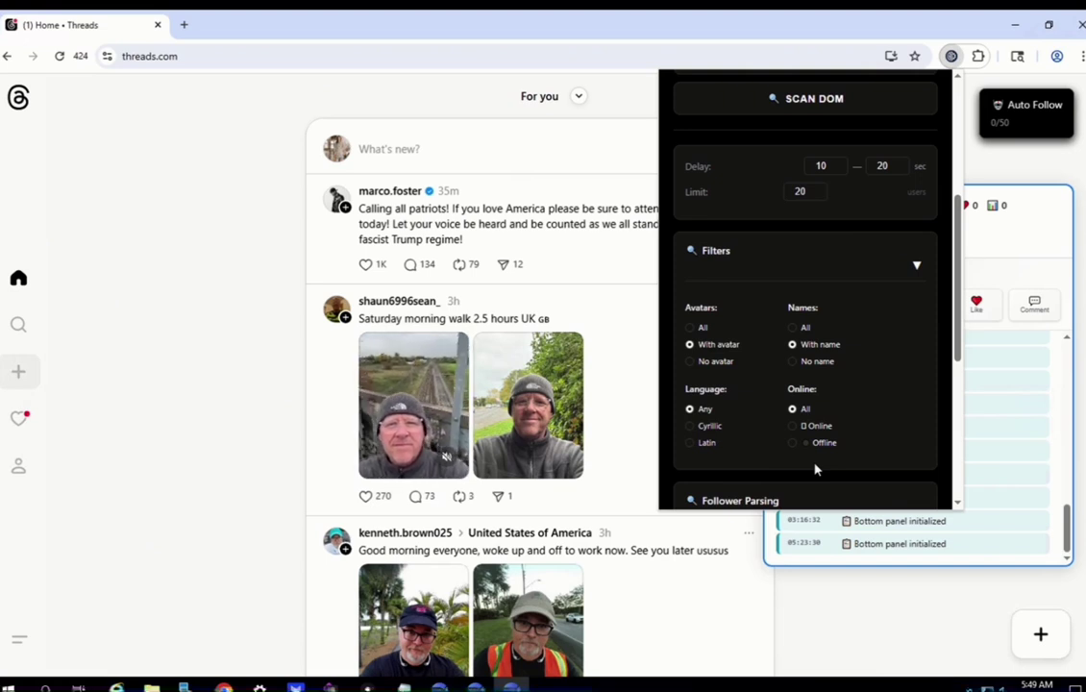
{"action": "scroll", "coordinate": [813, 412], "scroll_direction": "down", "scroll_amount": 1}
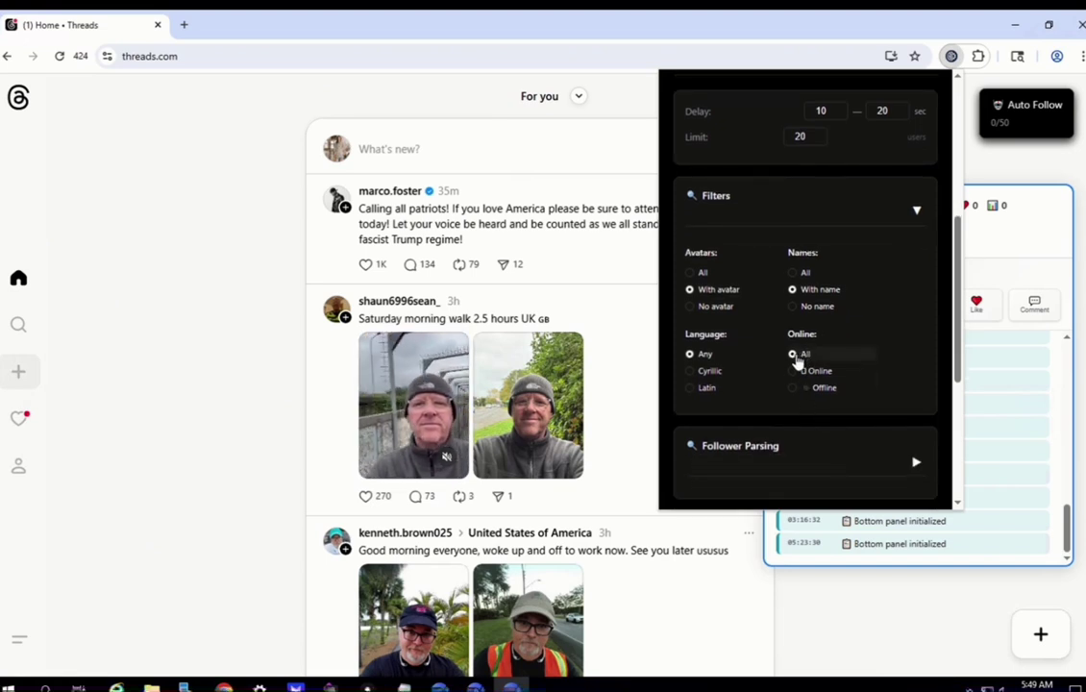
{"action": "scroll", "coordinate": [794, 356], "scroll_direction": "down", "scroll_amount": 3}
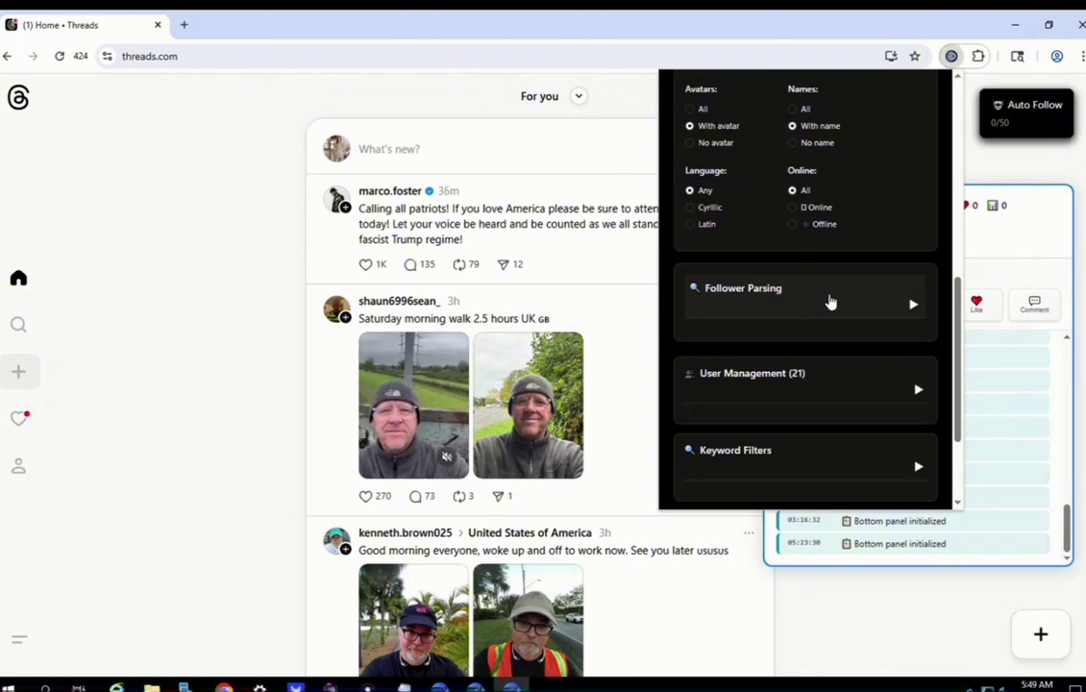
{"action": "scroll", "coordinate": [769, 232], "scroll_direction": "up", "scroll_amount": 1}
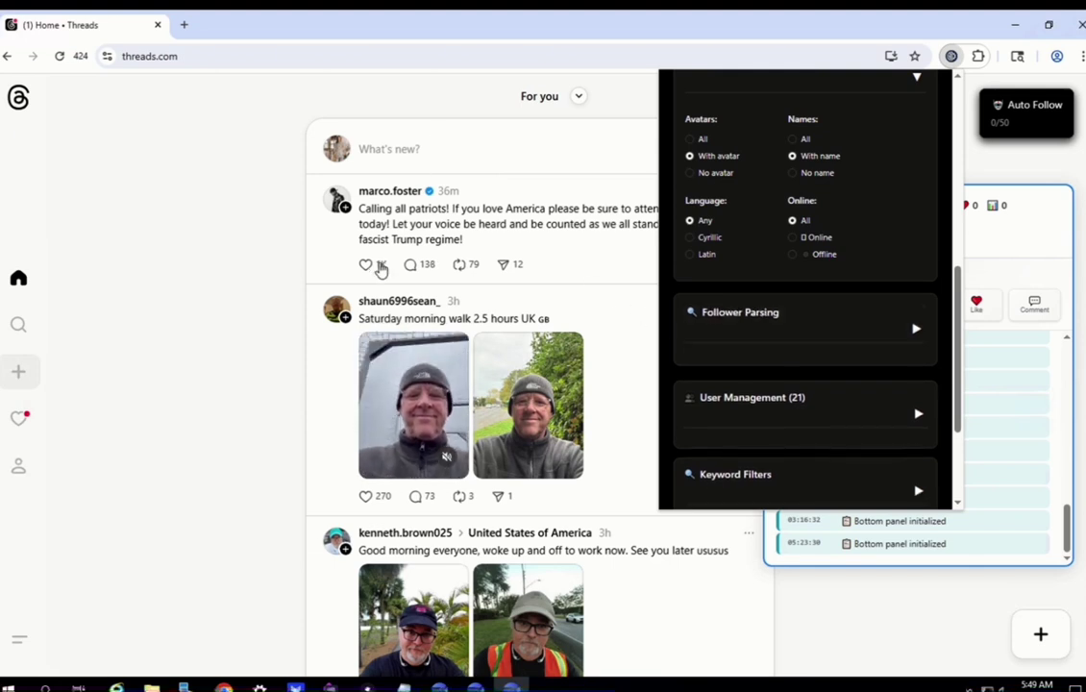
Open the walking-video poster's 5,337-follower list and parse it with auto-parse enabled, finding 141 users
{"action": "left_click", "coordinate": [384, 304]}
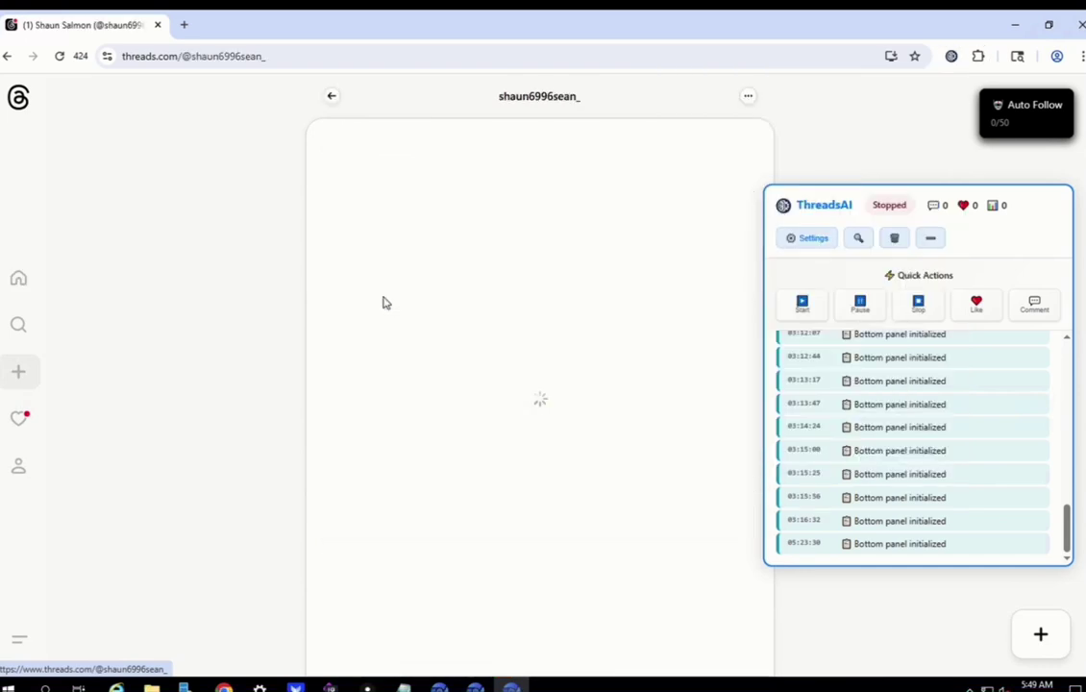
{"action": "left_click", "coordinate": [370, 263]}
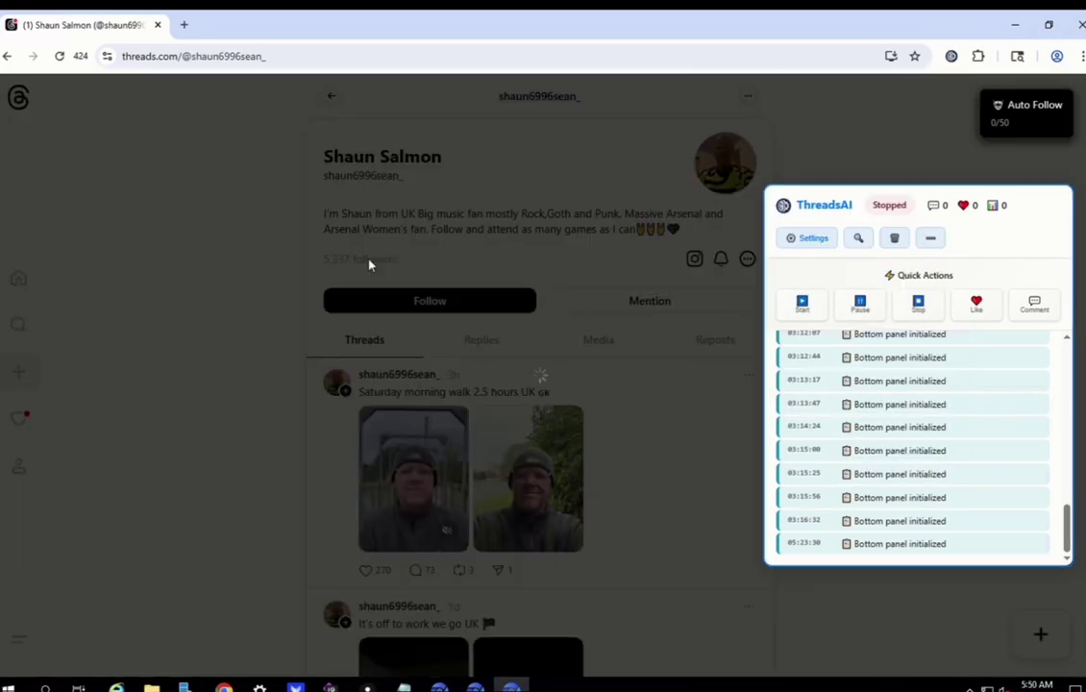
{"action": "left_click", "coordinate": [951, 56]}
{"action": "scroll", "coordinate": [834, 363], "scroll_direction": "down", "scroll_amount": 3}
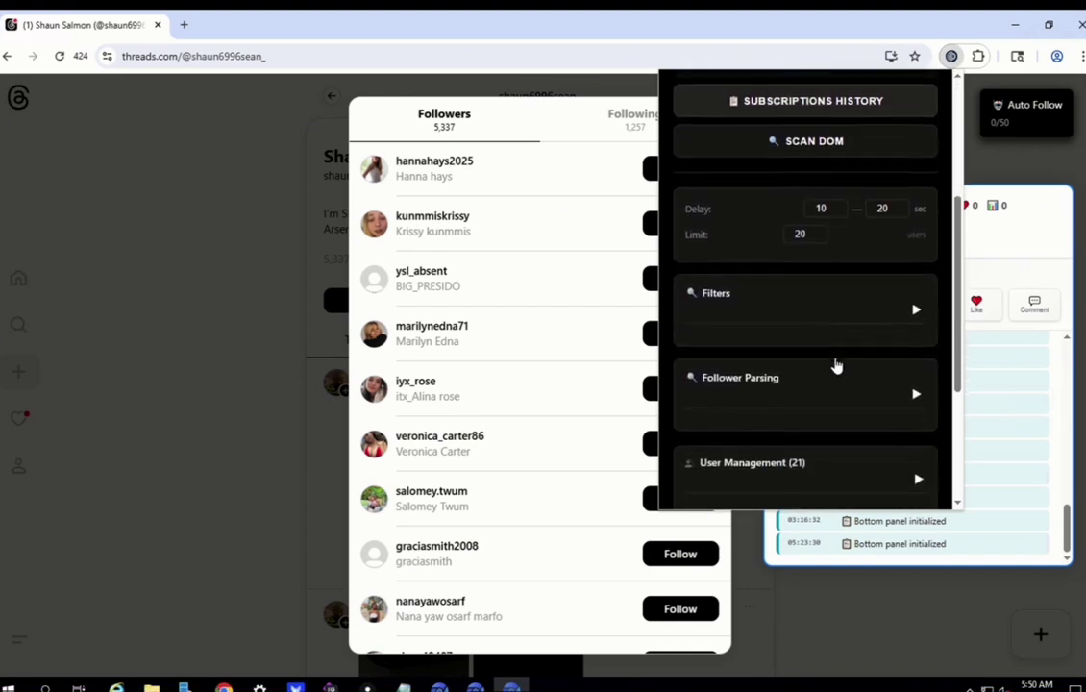
{"action": "left_click", "coordinate": [859, 336]}
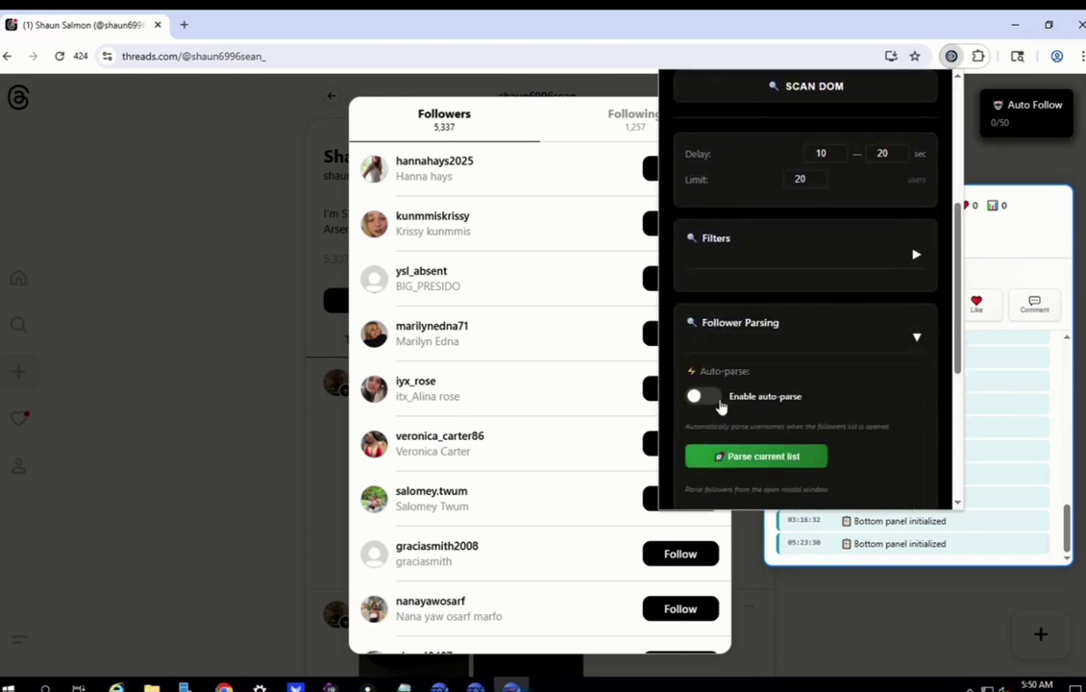
{"action": "left_click", "coordinate": [699, 397]}
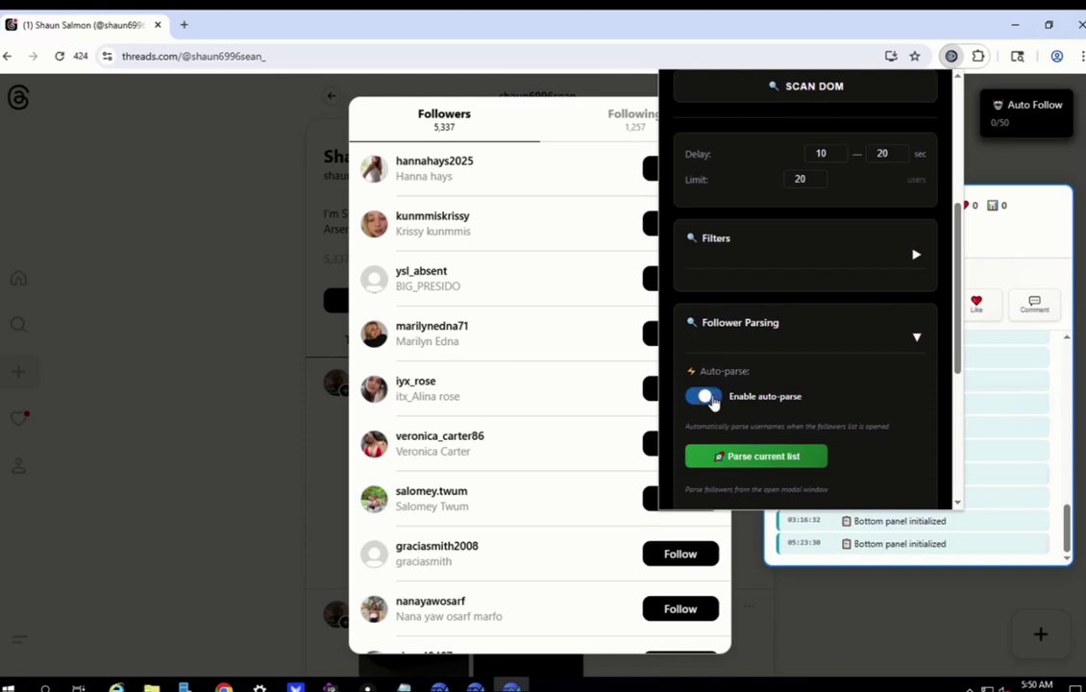
{"action": "left_click", "coordinate": [735, 456]}
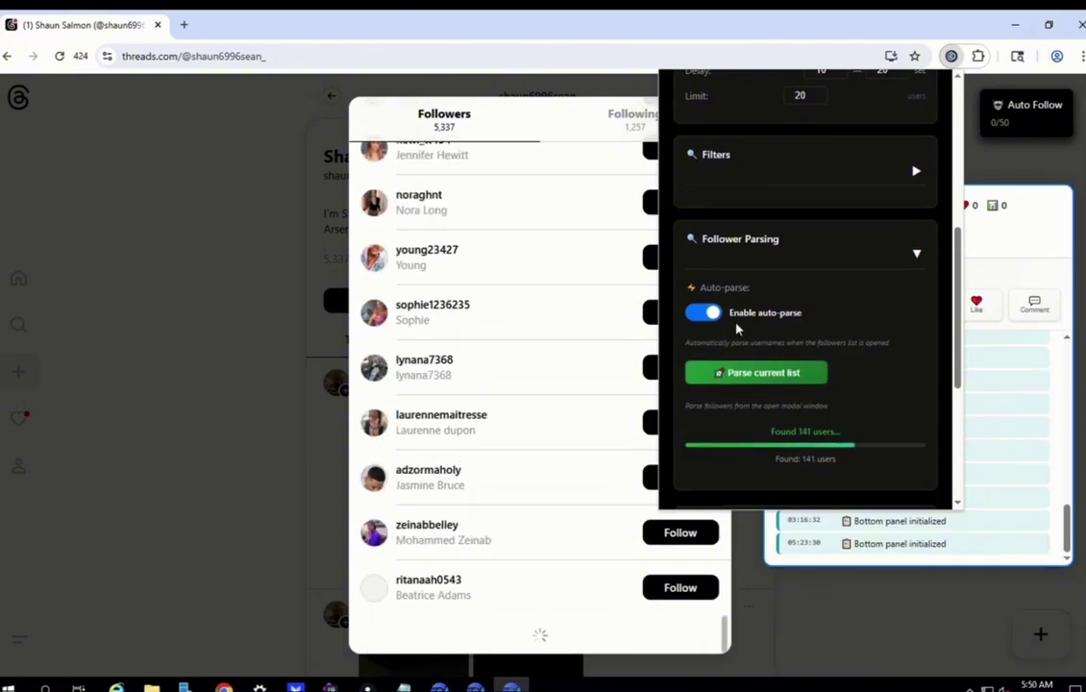
Expand Keyword Filters to view the Whitelist and a Blacklist containing bot and spam
{"action": "scroll", "coordinate": [737, 329], "scroll_direction": "down", "scroll_amount": 1}
{"action": "scroll", "coordinate": [738, 329], "scroll_direction": "down", "scroll_amount": 2}
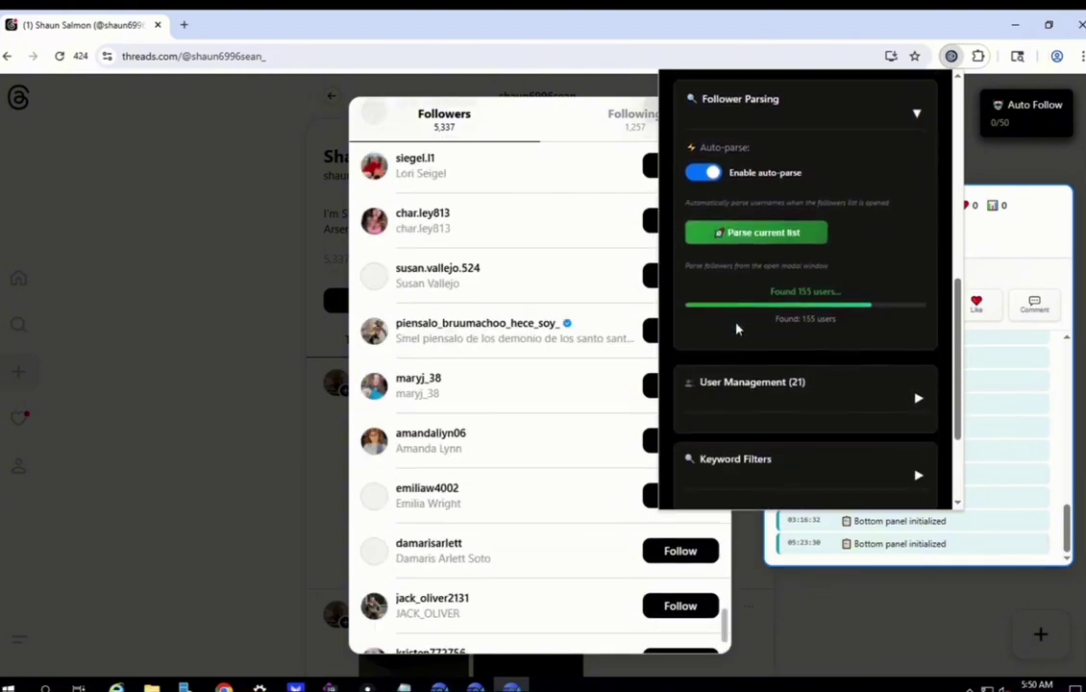
{"action": "scroll", "coordinate": [776, 394], "scroll_direction": "down", "scroll_amount": 1}
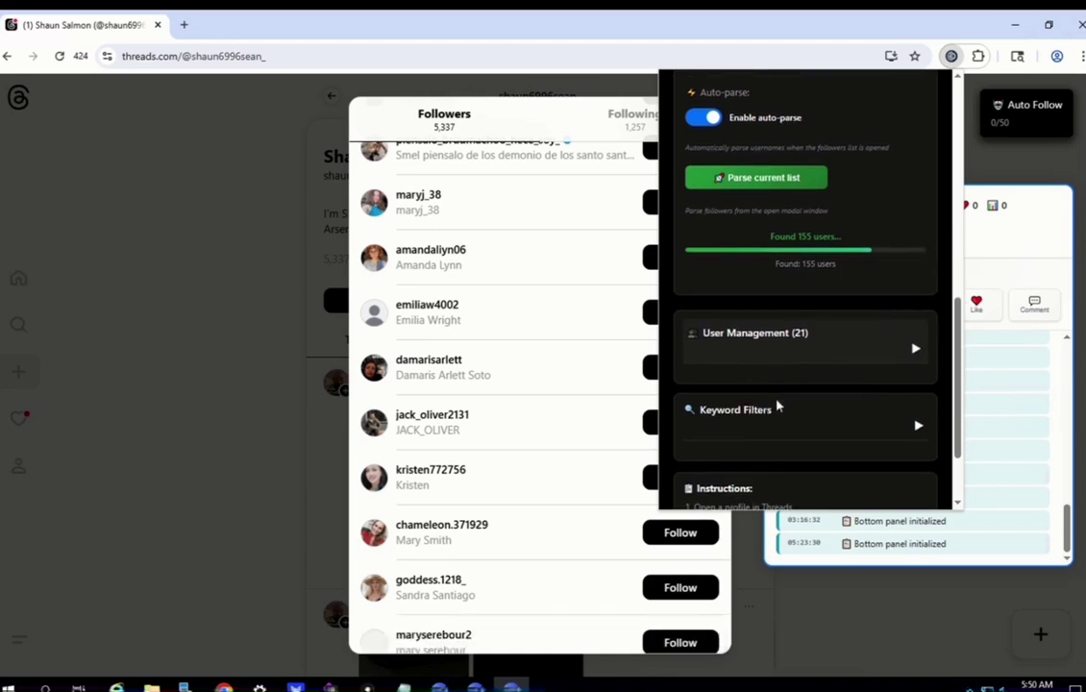
{"action": "left_click", "coordinate": [779, 412]}
{"action": "scroll", "coordinate": [779, 413], "scroll_direction": "down", "scroll_amount": 2}
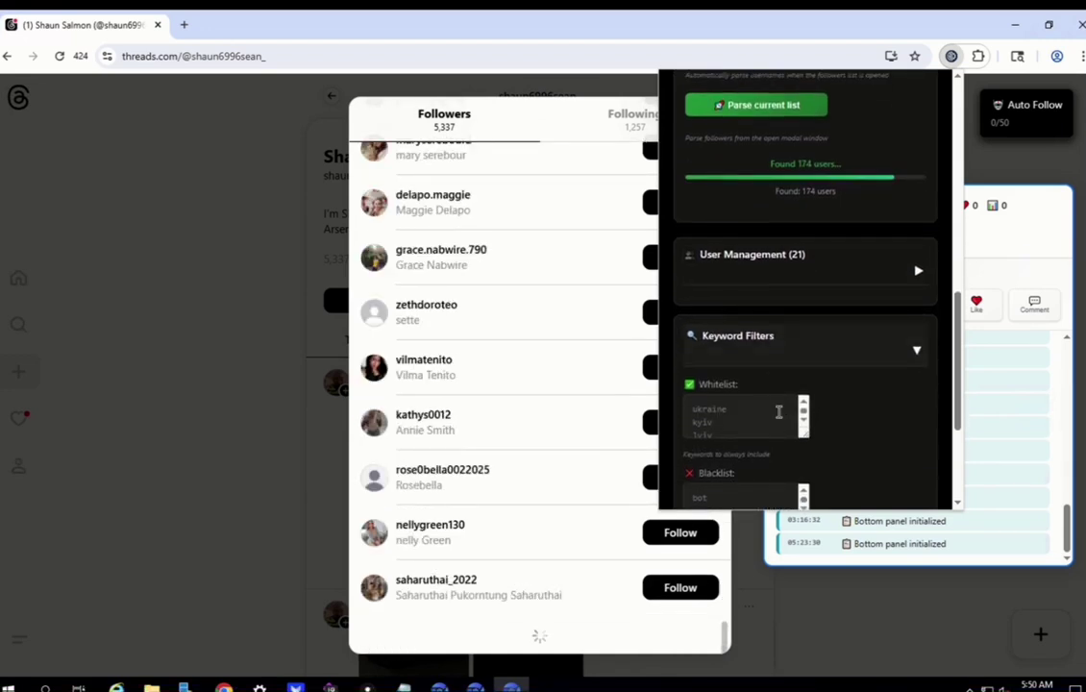
{"action": "scroll", "coordinate": [838, 424], "scroll_direction": "down", "scroll_amount": 1}
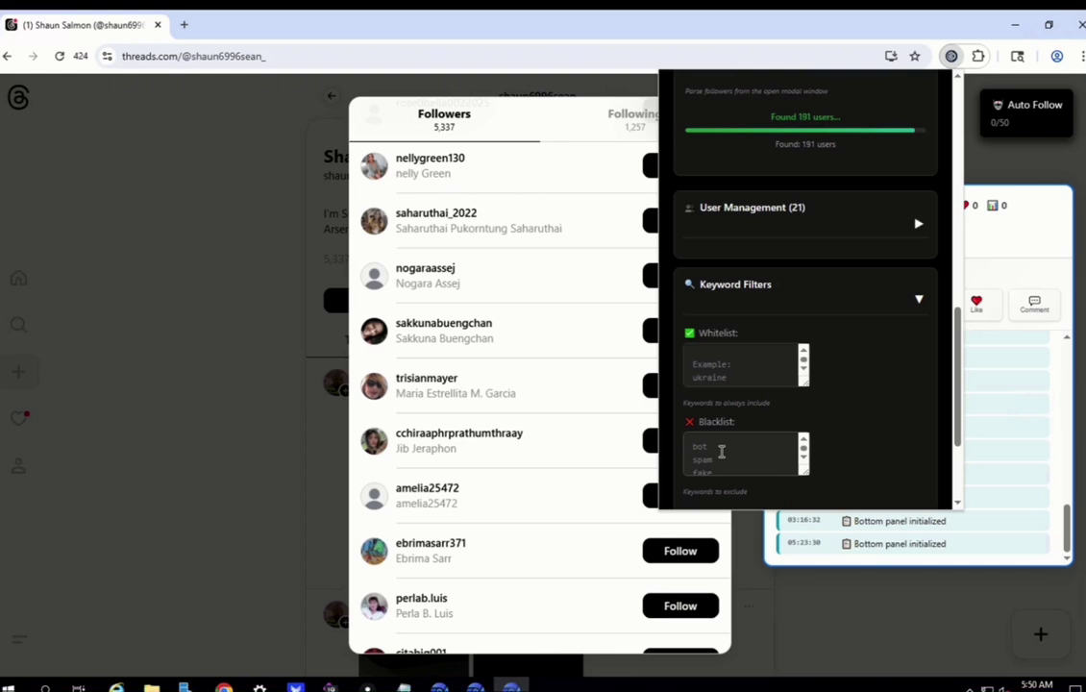
{"action": "scroll", "coordinate": [878, 334], "scroll_direction": "down", "scroll_amount": 3}
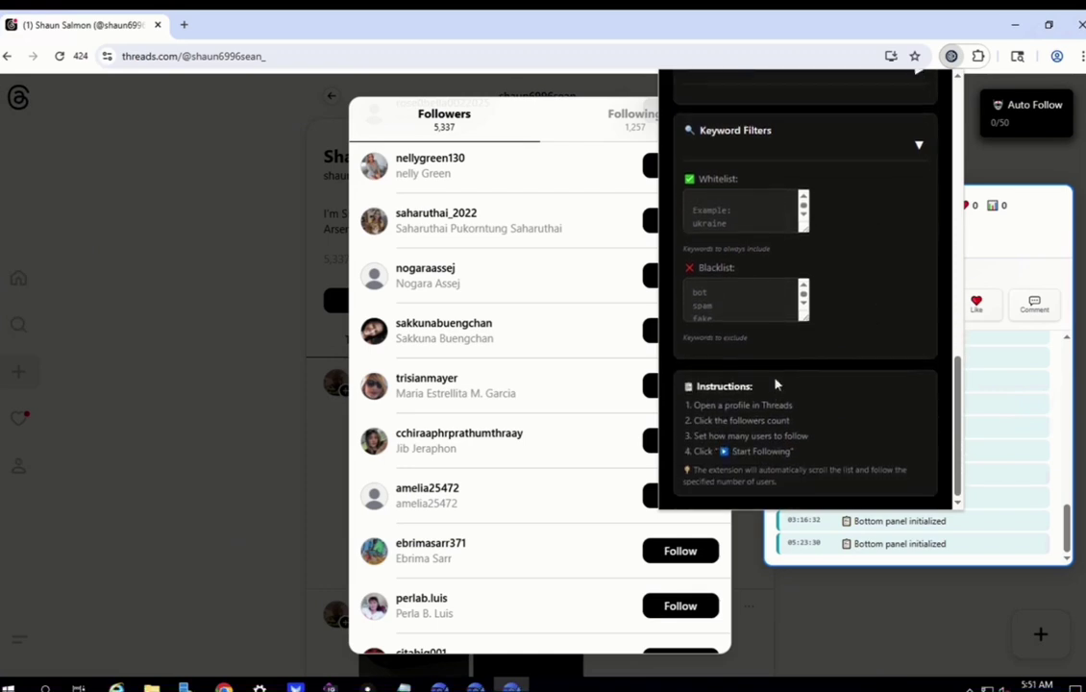
{"action": "scroll", "coordinate": [777, 384], "scroll_direction": "up", "scroll_amount": 10}
{"action": "scroll", "coordinate": [777, 384], "scroll_direction": "up", "scroll_amount": 2}
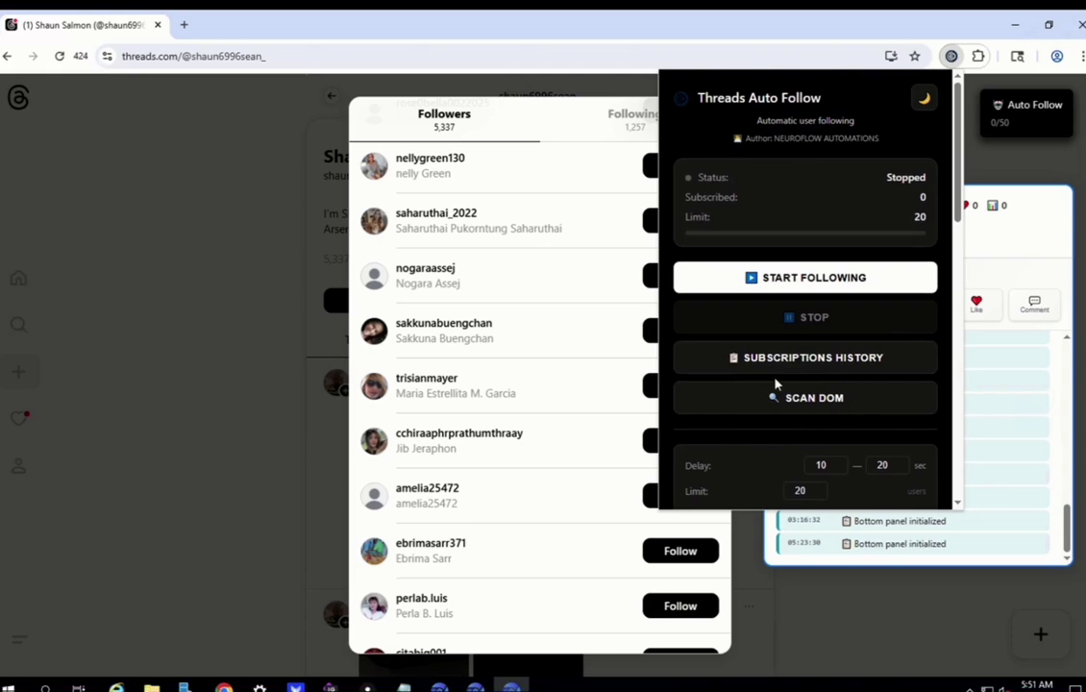
Toggle the panel to light theme and back to dark, then start auto-following the parsed users
{"action": "left_click", "coordinate": [925, 102]}
{"action": "left_click", "coordinate": [924, 101]}
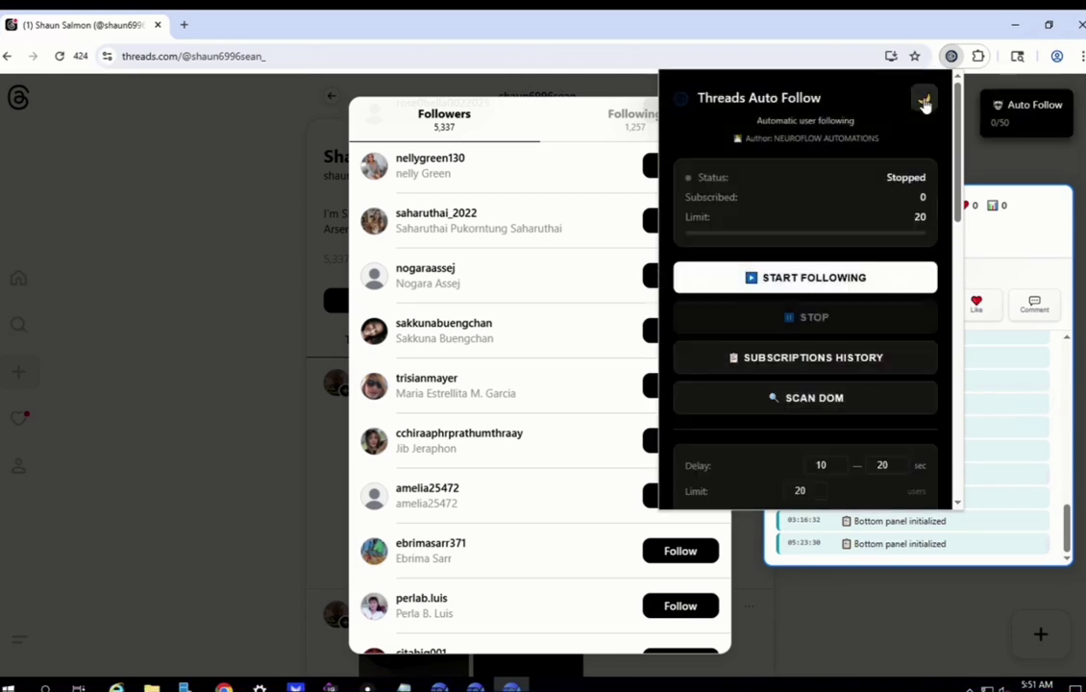
{"action": "scroll", "coordinate": [886, 117], "scroll_direction": "down", "scroll_amount": 1}
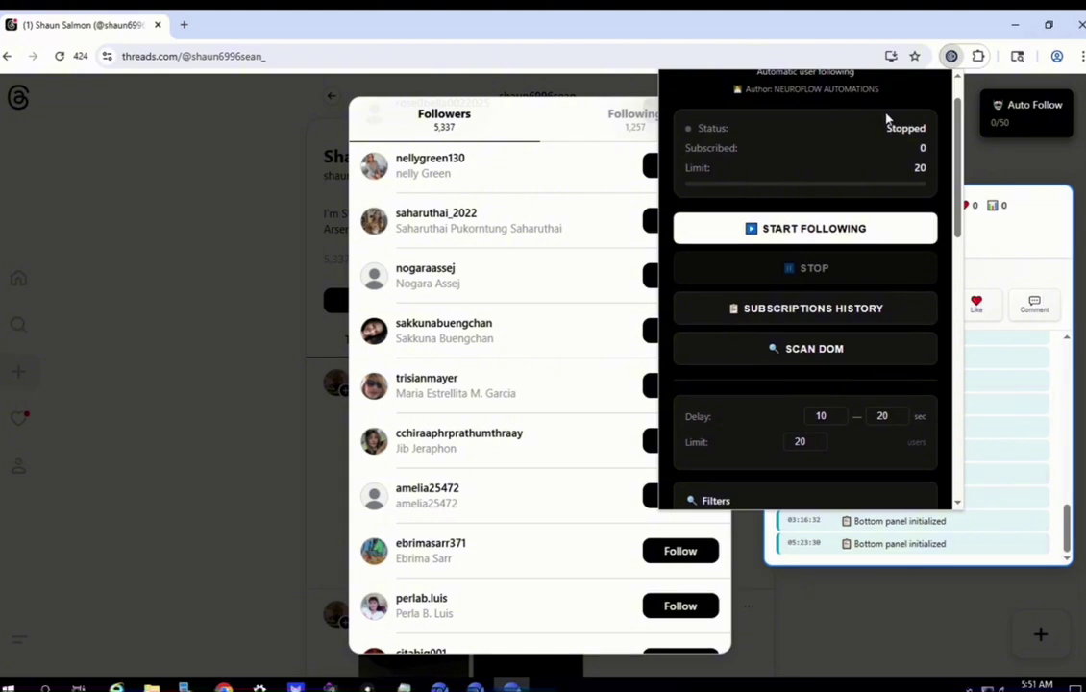
{"action": "scroll", "coordinate": [887, 118], "scroll_direction": "down", "scroll_amount": 1}
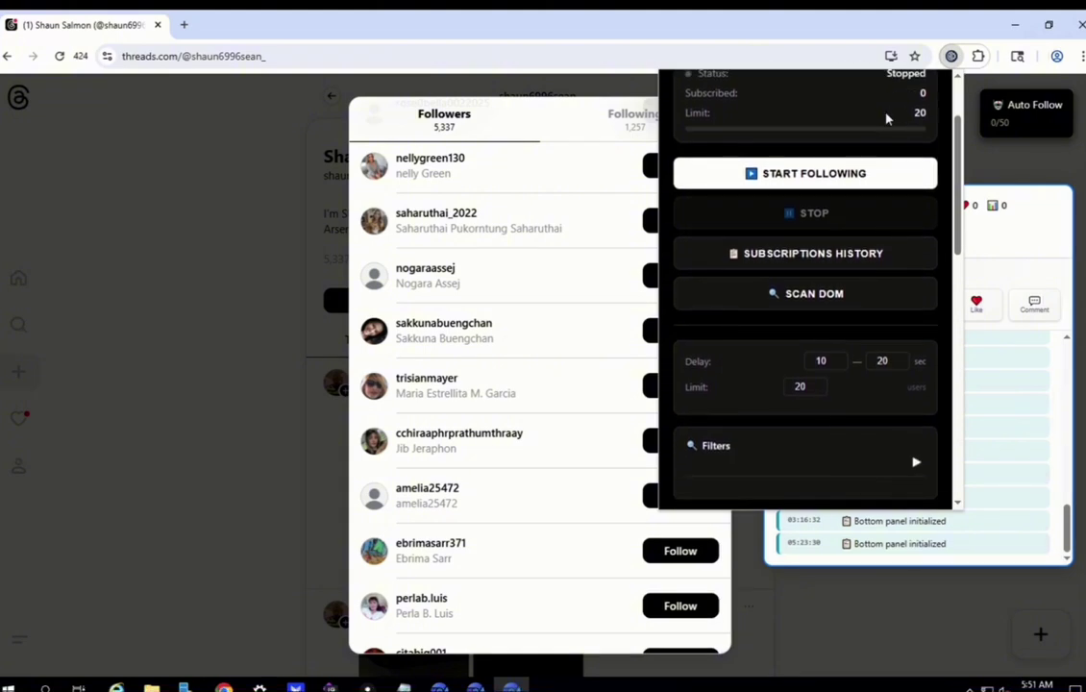
{"action": "left_click", "coordinate": [807, 176]}
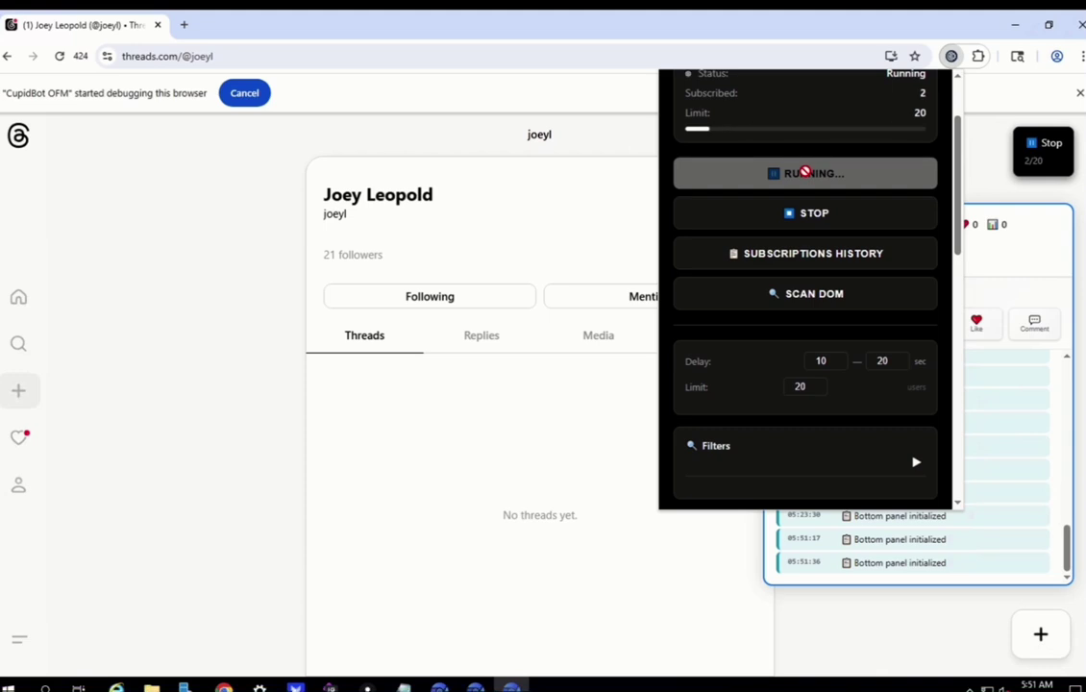
Scroll up while auto-following keeps running toward 6 of 20 users followed
{"action": "scroll", "coordinate": [901, 131], "scroll_direction": "up", "scroll_amount": 1}
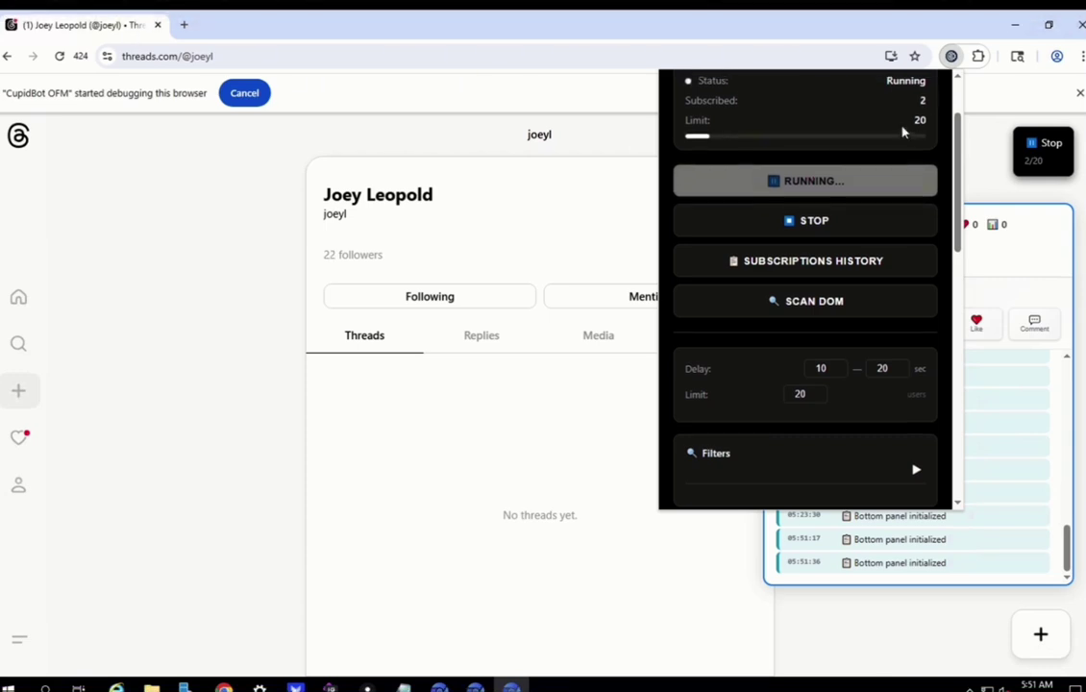